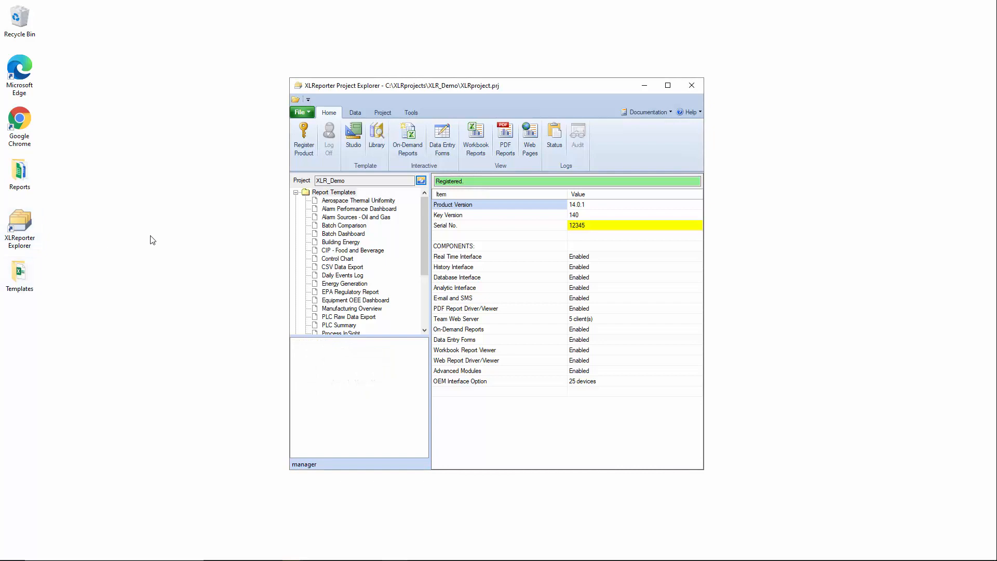
Start a new project named XLRproject_OnDemand in the default location and proceed to its connector setup.
click(303, 113)
click(316, 130)
click(520, 311)
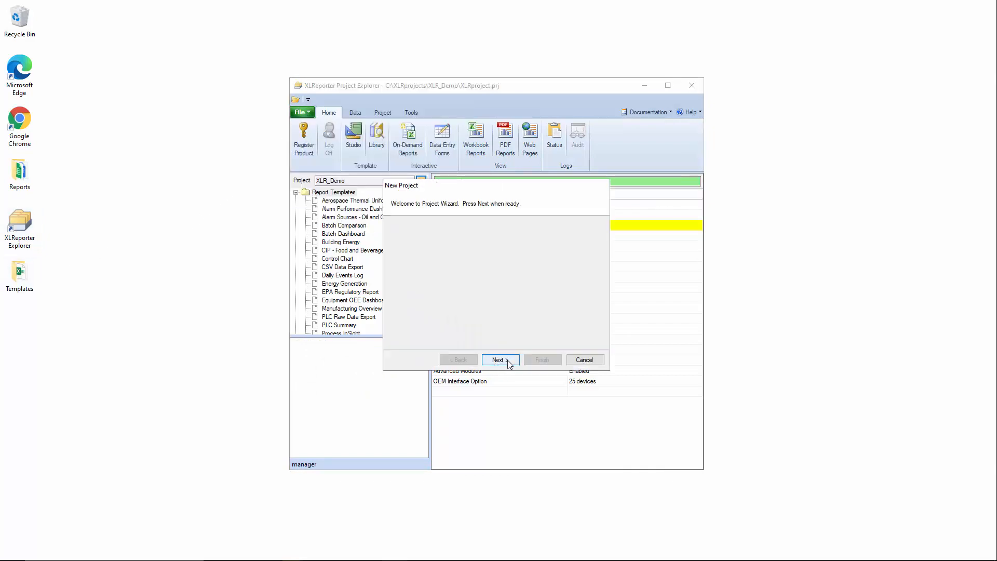
click(508, 360)
text(XLR)
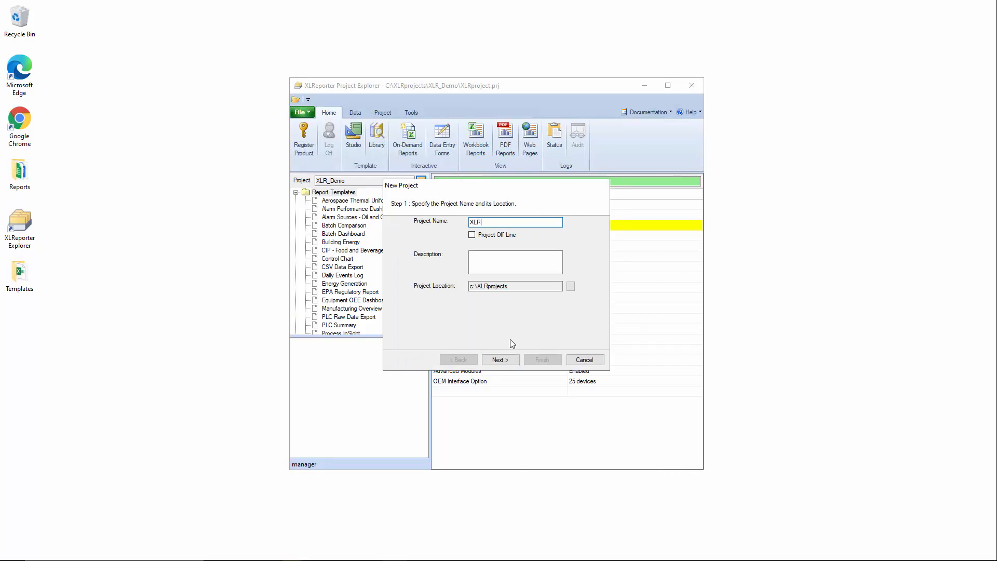
text(project_OnDemand)
click(507, 362)
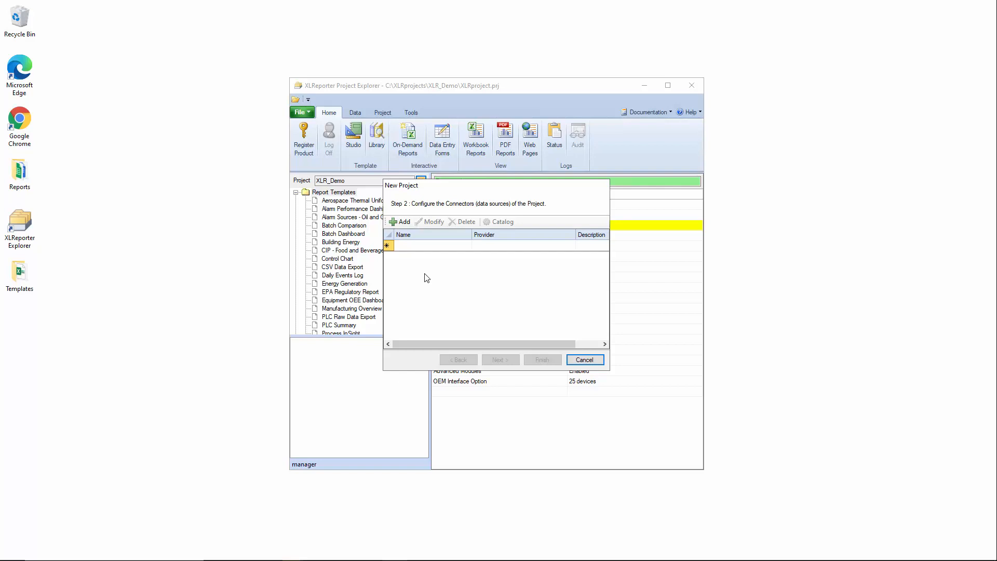
Add an XLReporter Simulator Real-time values connector to the new project, keeping its default name and settings.
click(402, 222)
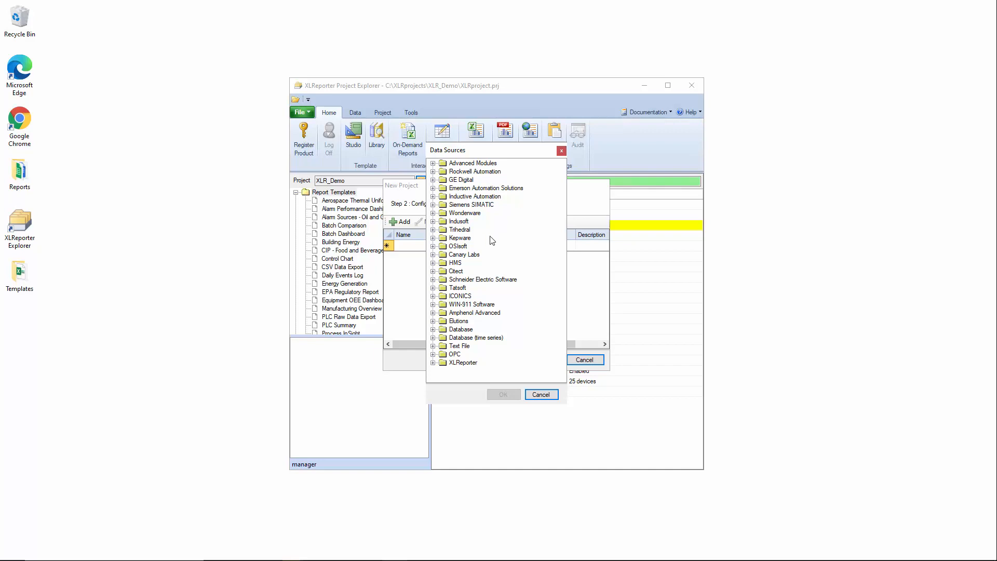
click(433, 363)
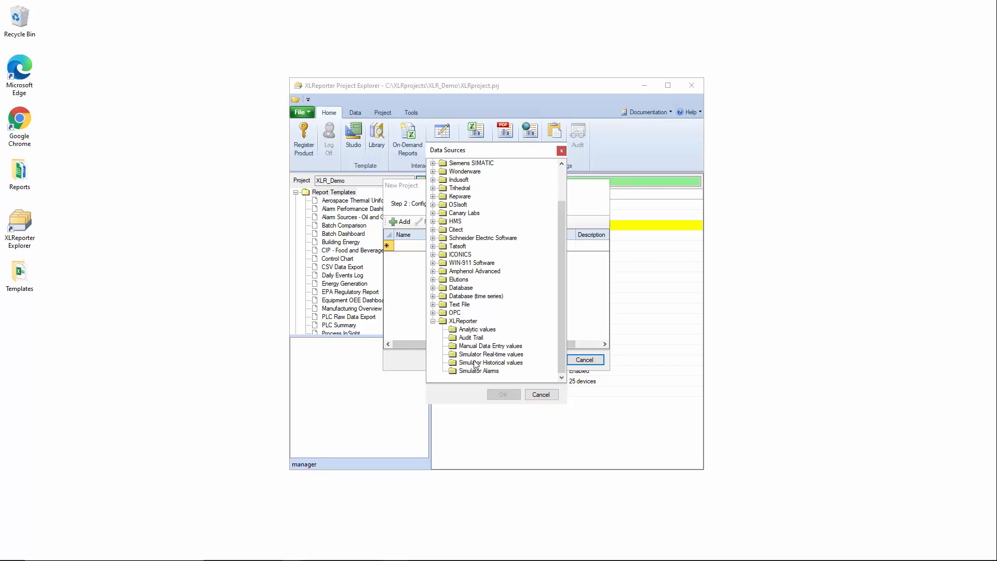
click(488, 354)
click(504, 395)
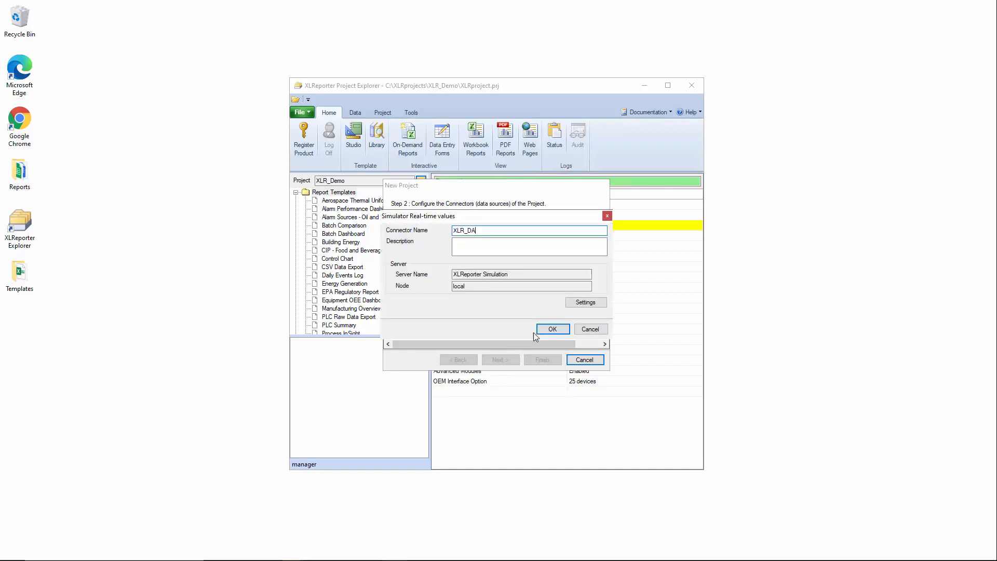
click(549, 329)
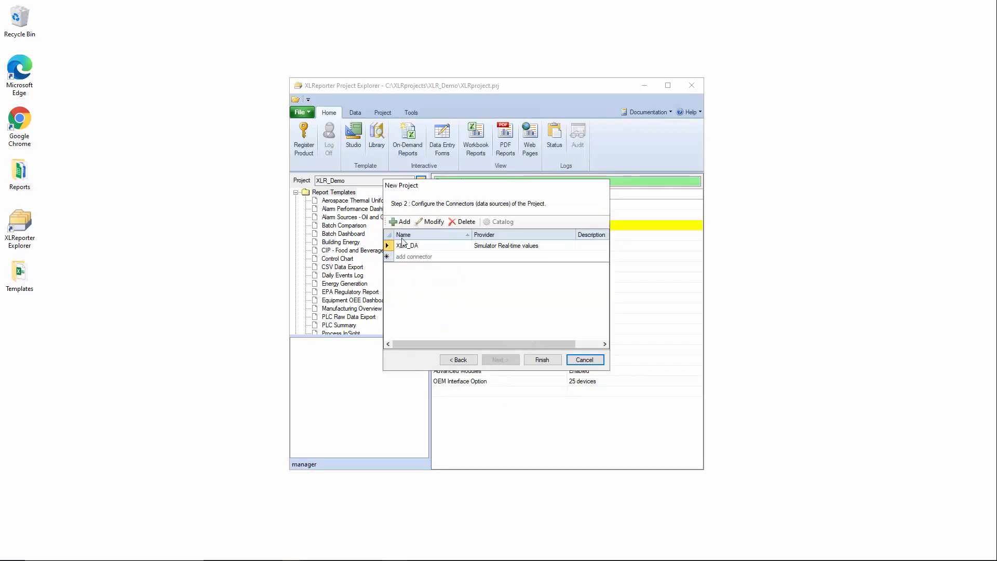
Add an XLReporter Simulator Historical values connector with default settings and finish creating the project.
click(400, 222)
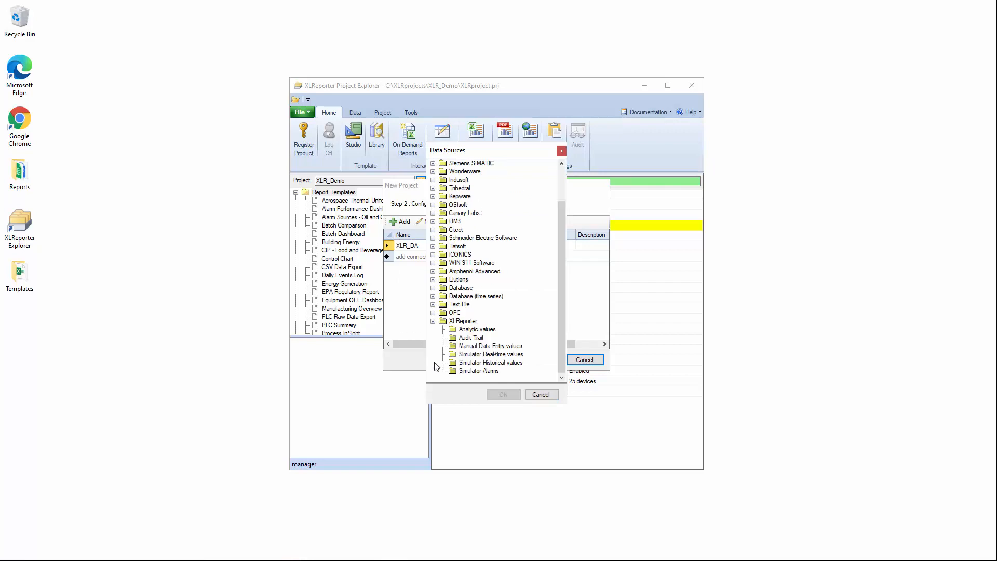
click(472, 364)
click(500, 395)
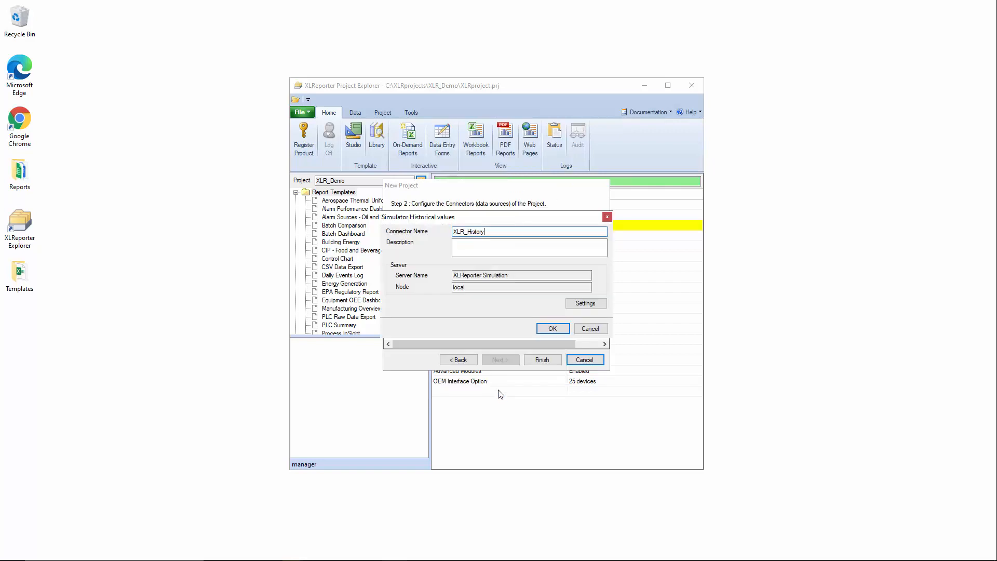
click(553, 328)
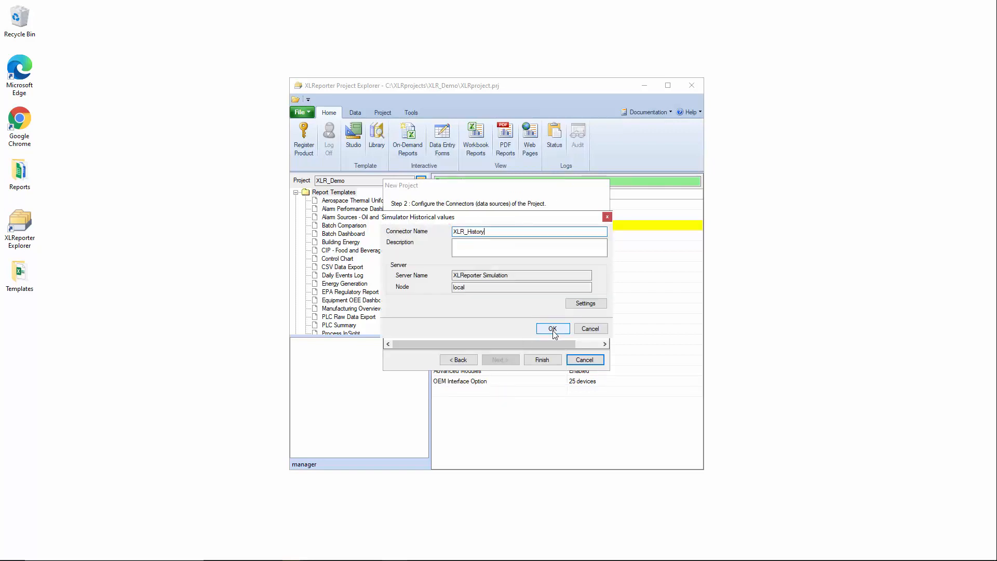
click(532, 367)
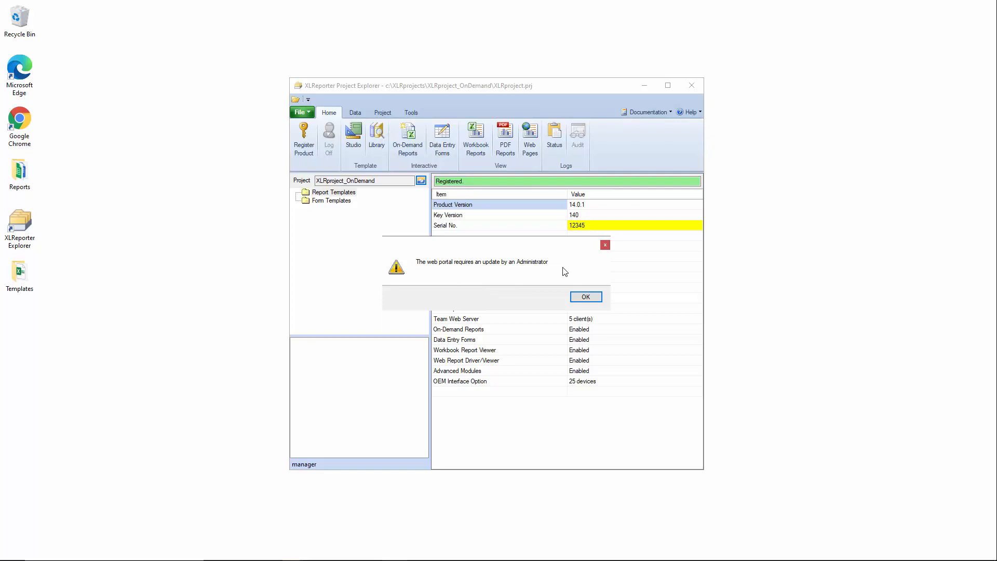
click(586, 298)
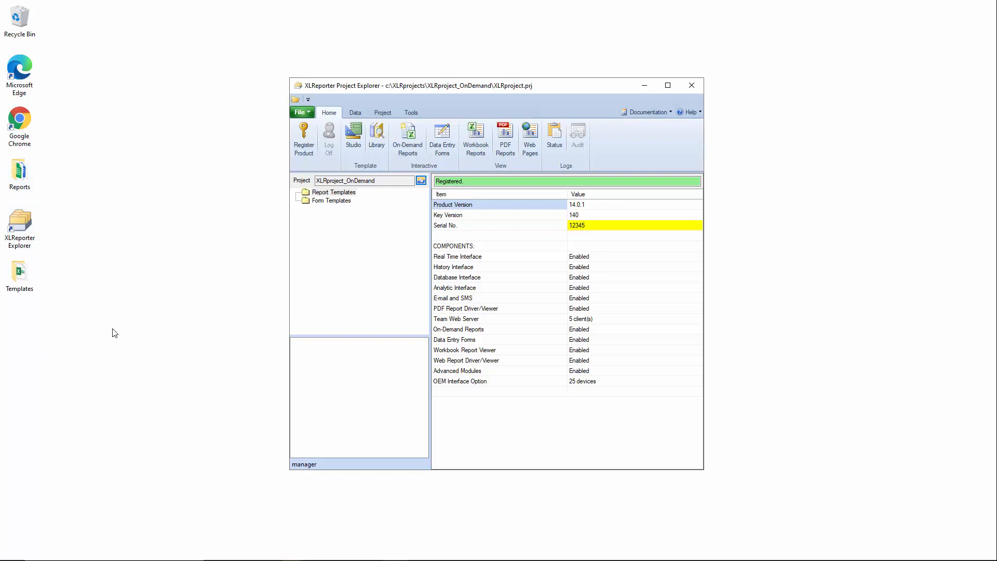
Start a catalog for the project's XLR_DA connector and name it temperatures.
click(363, 114)
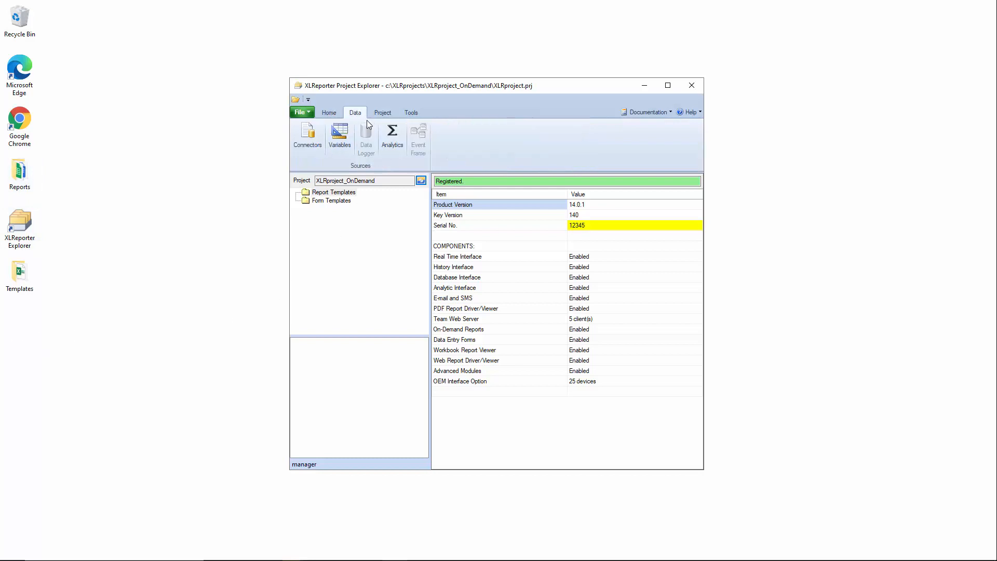
click(313, 150)
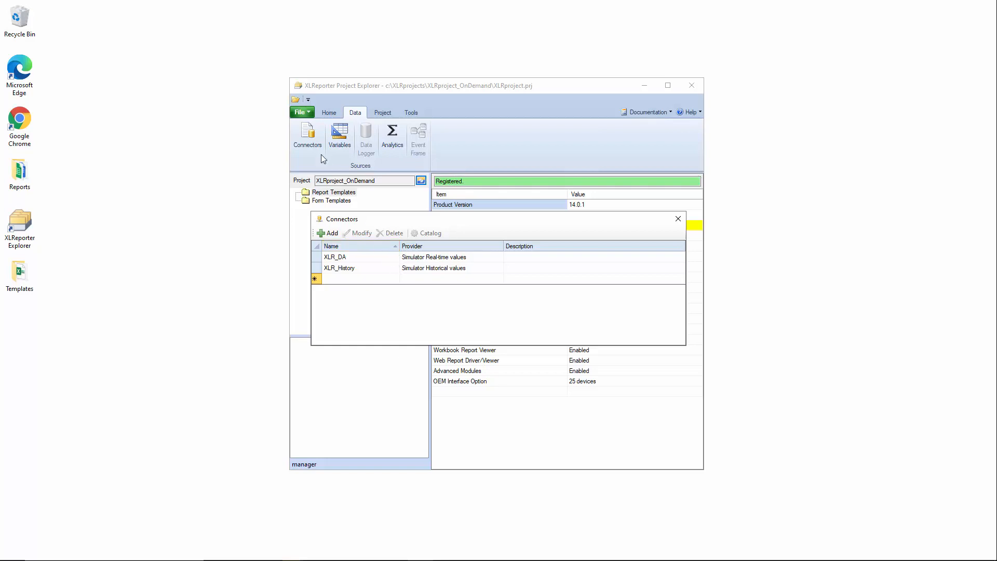
click(364, 260)
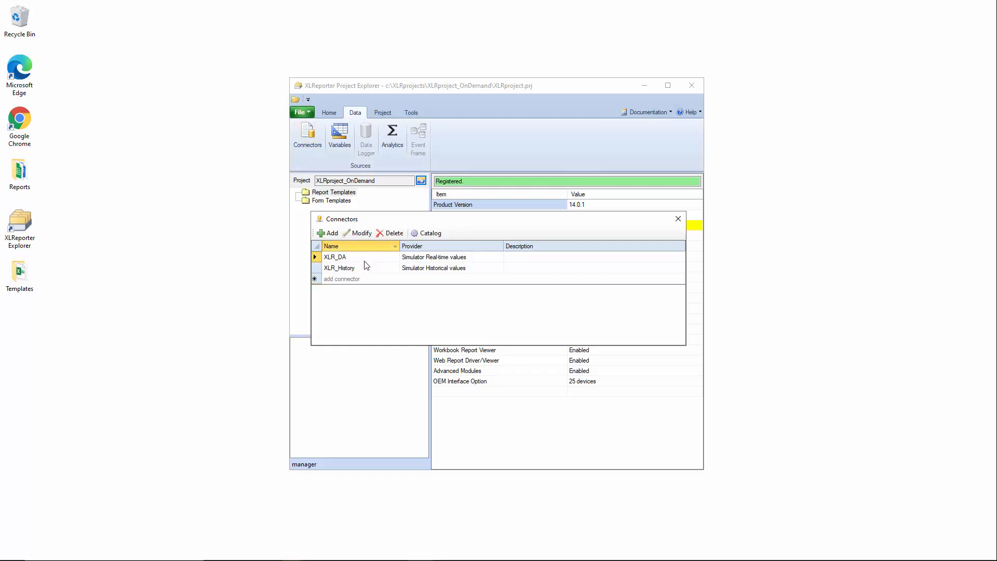
click(429, 234)
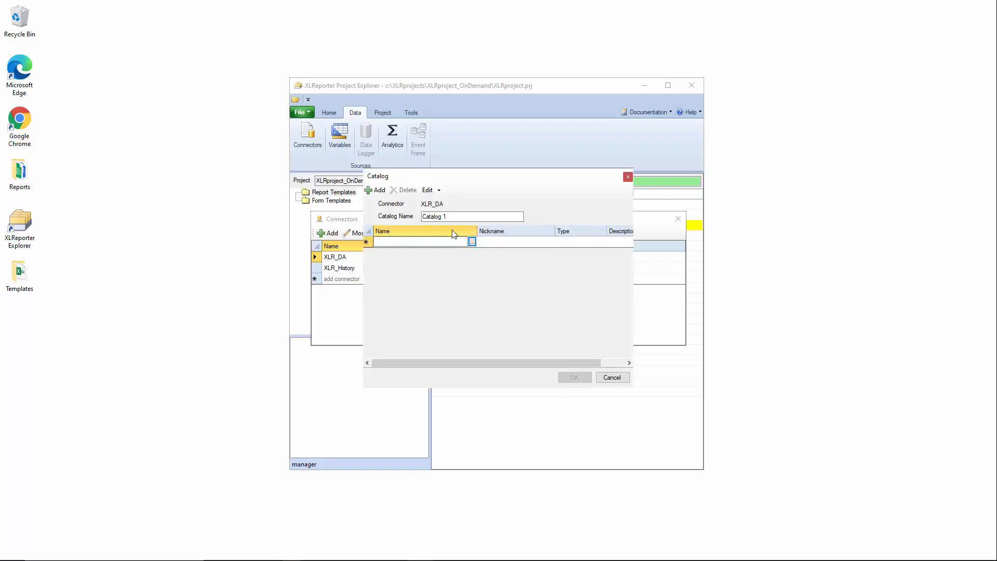
text(t)
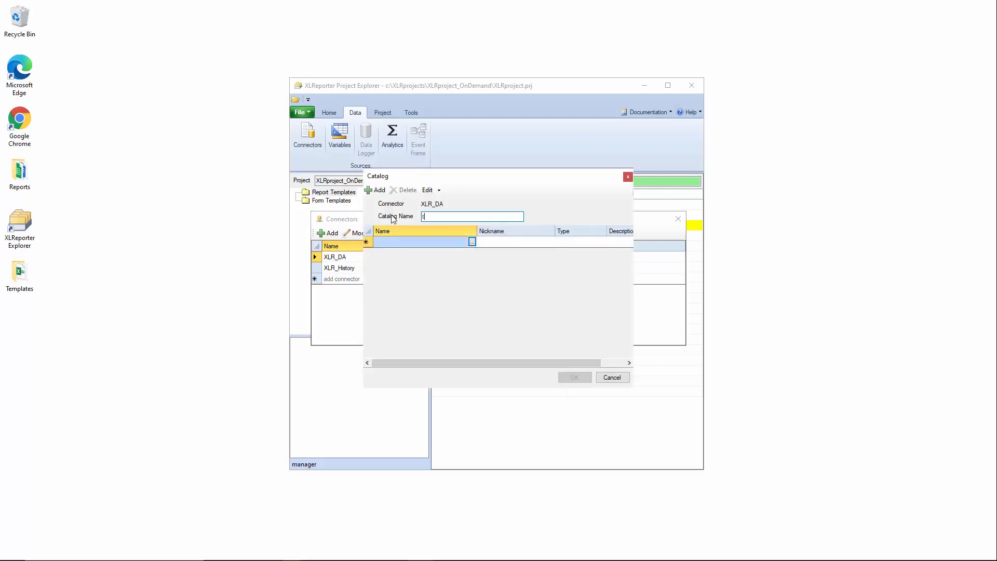
text(emeperatures)
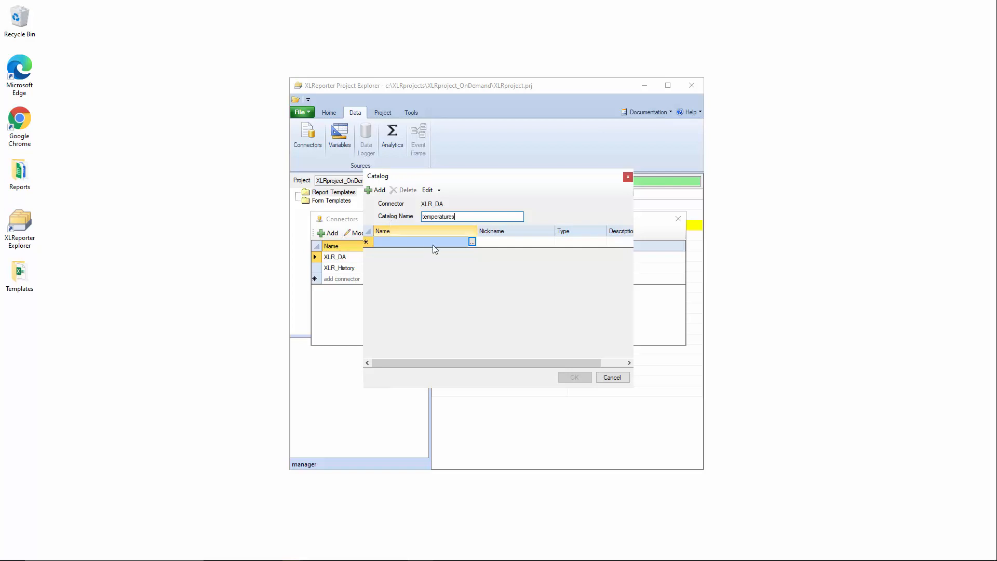
Select the online tags MIXER_ZONE1_TEMP, MIXER_ZONE2_TEMP, EXTR_ZONE1_TEMP and EXTR_ZONE2_TEMP for the temperatures catalog.
click(473, 242)
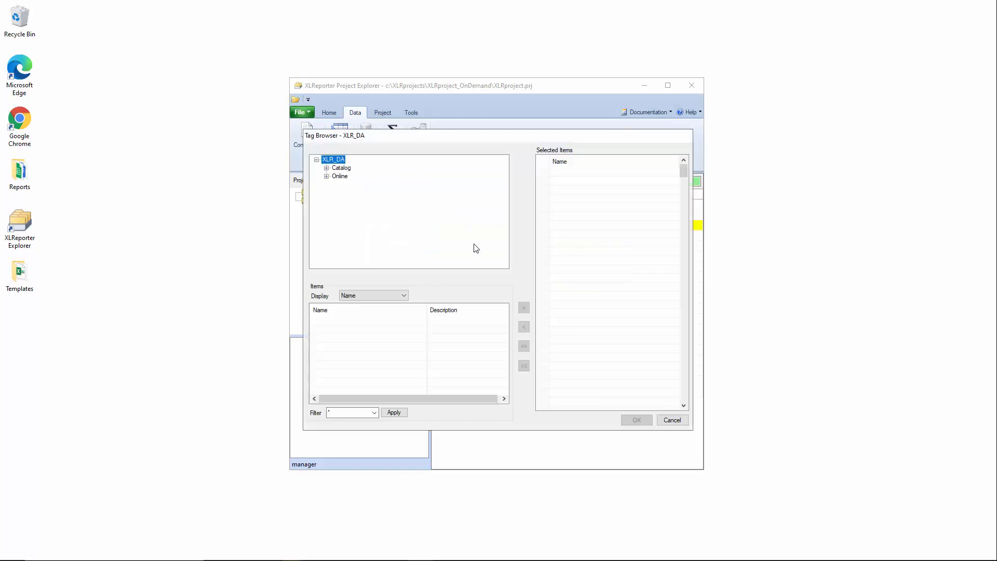
double_click(339, 176)
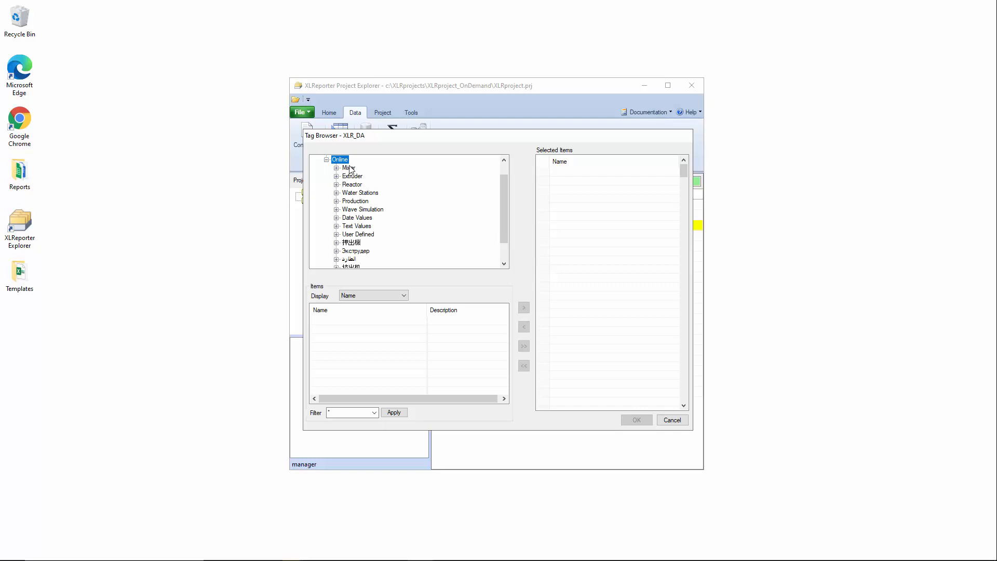
click(350, 168)
double_click(384, 321)
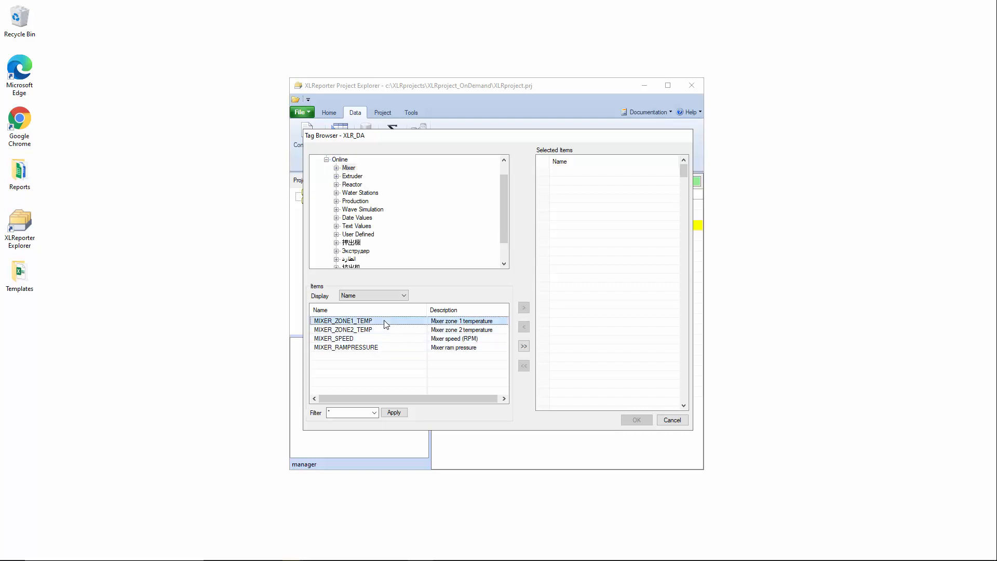
double_click(383, 329)
click(353, 177)
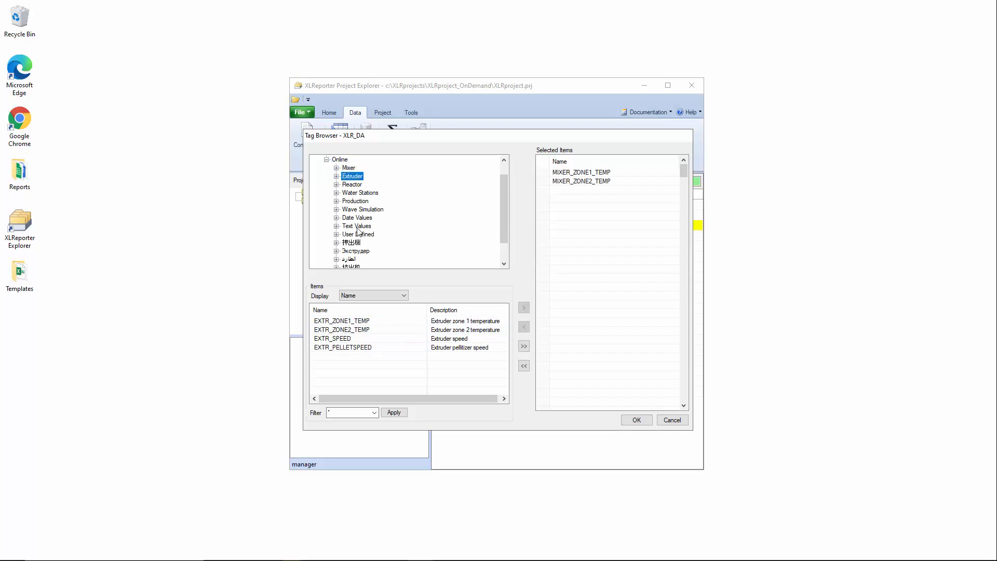
double_click(366, 321)
double_click(366, 330)
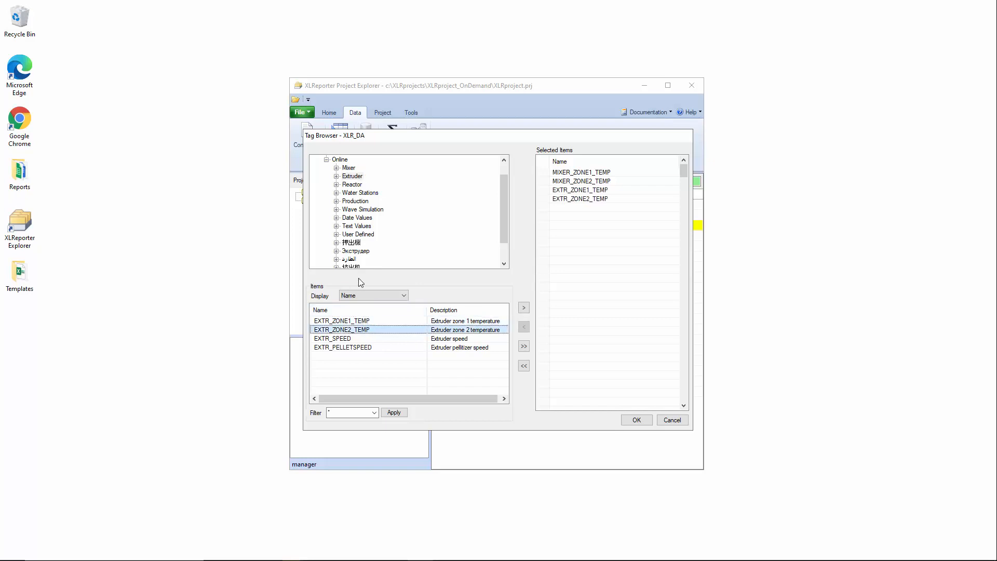
Add the Reactor tags BATCH_TANKTEMP, BATCH_ZONE1 and BATCH_ZONE2 to the selection and save the temperatures catalog.
click(352, 184)
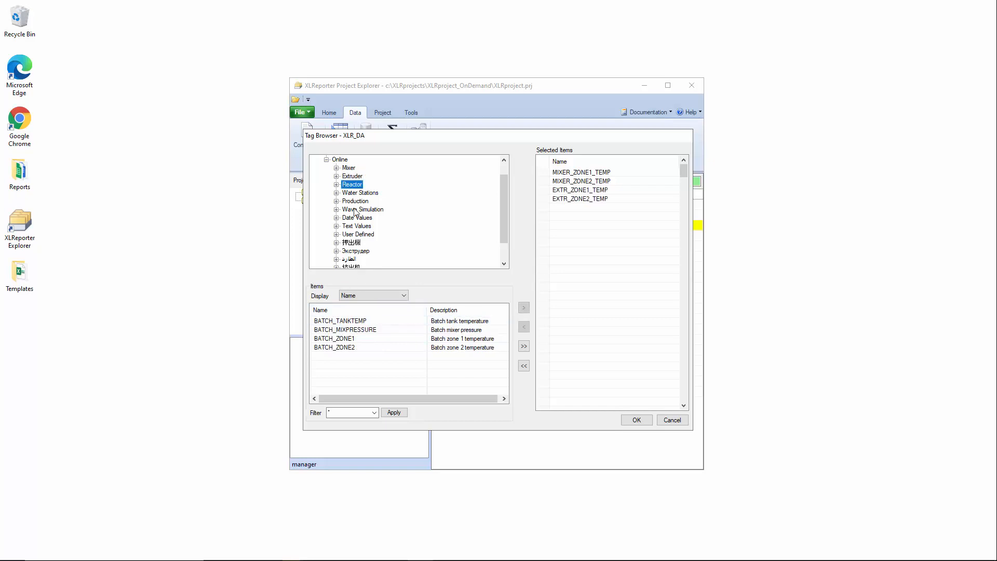
double_click(373, 321)
double_click(373, 338)
click(374, 348)
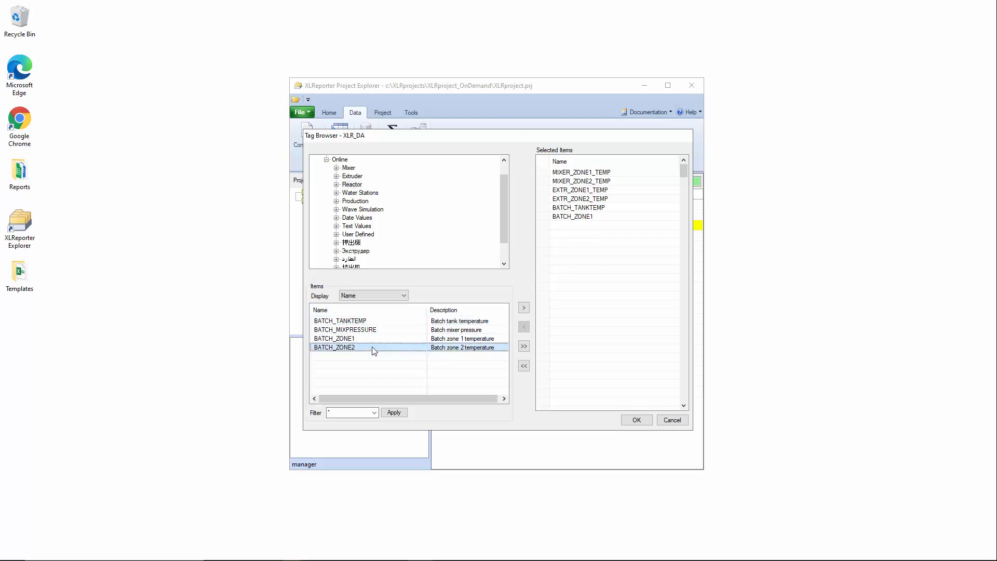
double_click(373, 348)
click(636, 420)
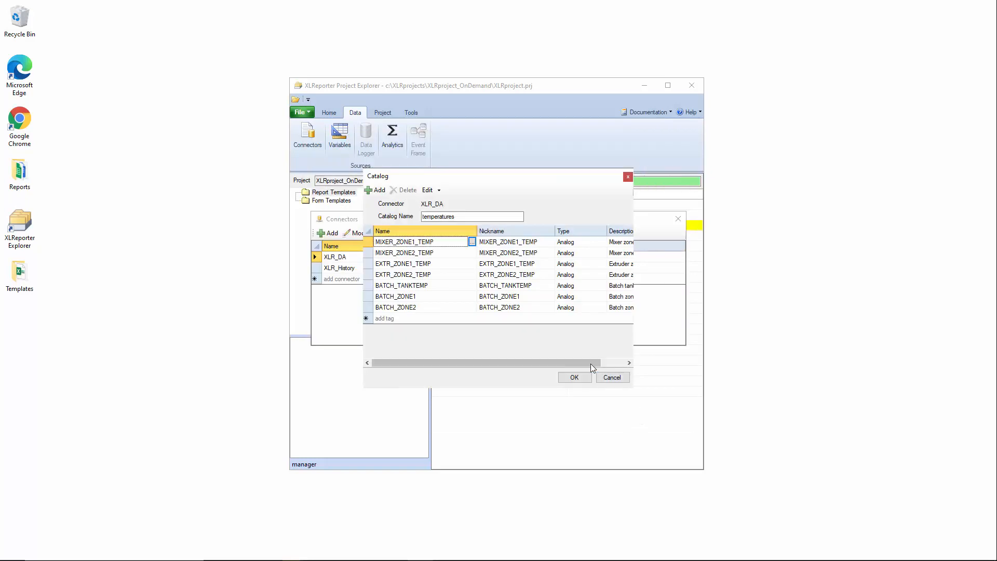
click(576, 377)
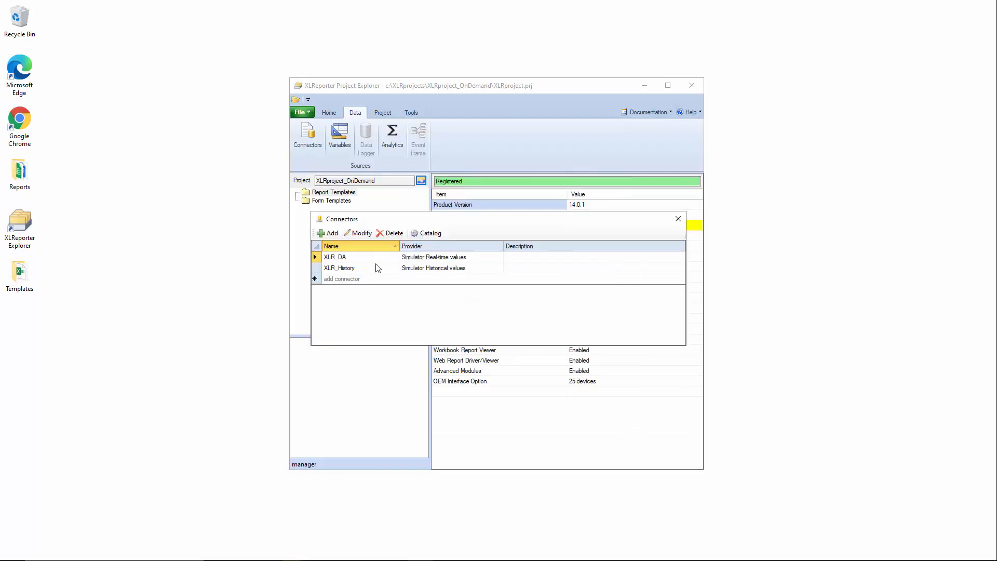
Add another catalog to the XLR_DA connector and name it machine KPI.
click(430, 234)
click(375, 190)
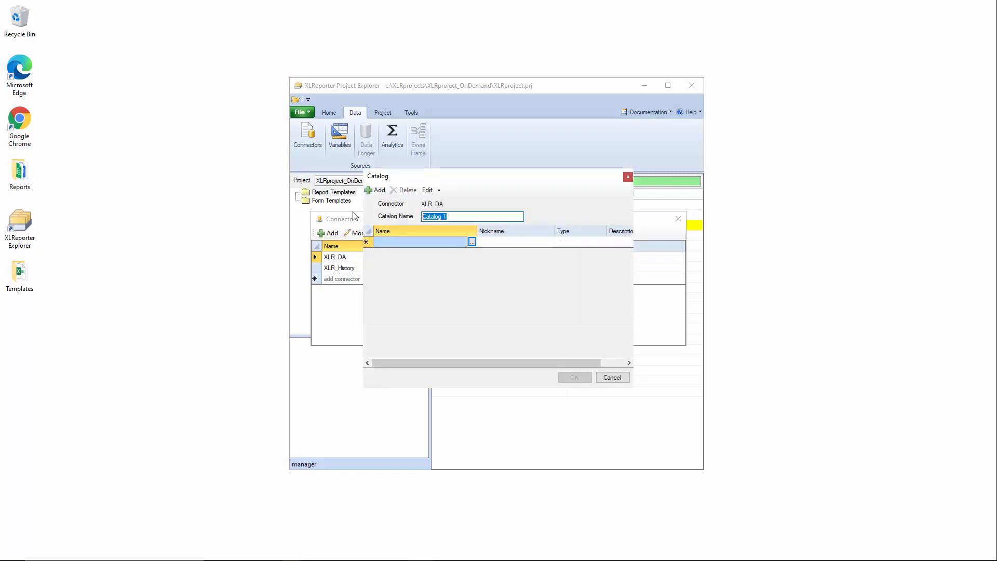
text(machine KPI)
Select all online tags of the Mixer, Extruder and Reactor groups for the machine KPI catalog.
click(472, 242)
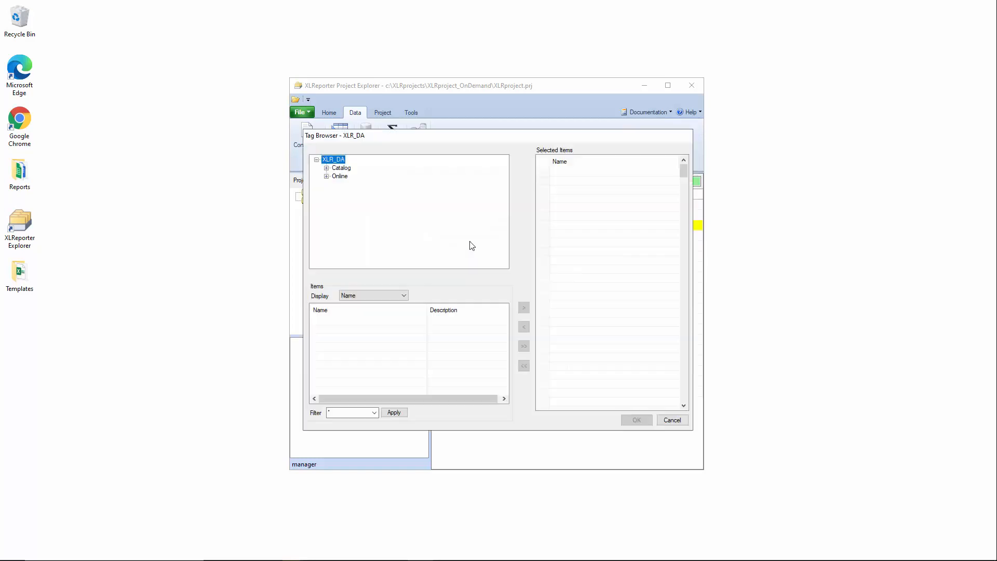
double_click(339, 176)
click(351, 168)
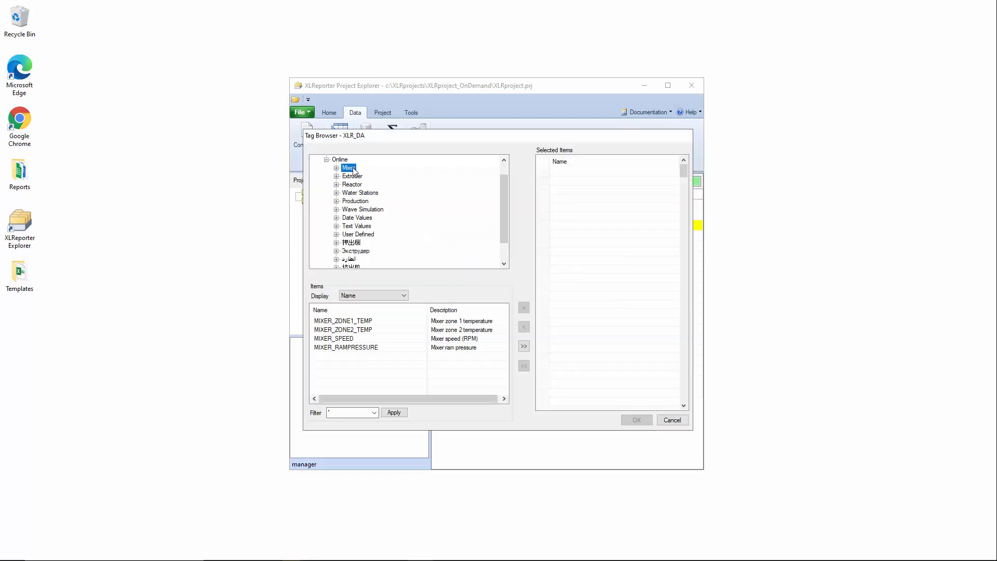
click(524, 346)
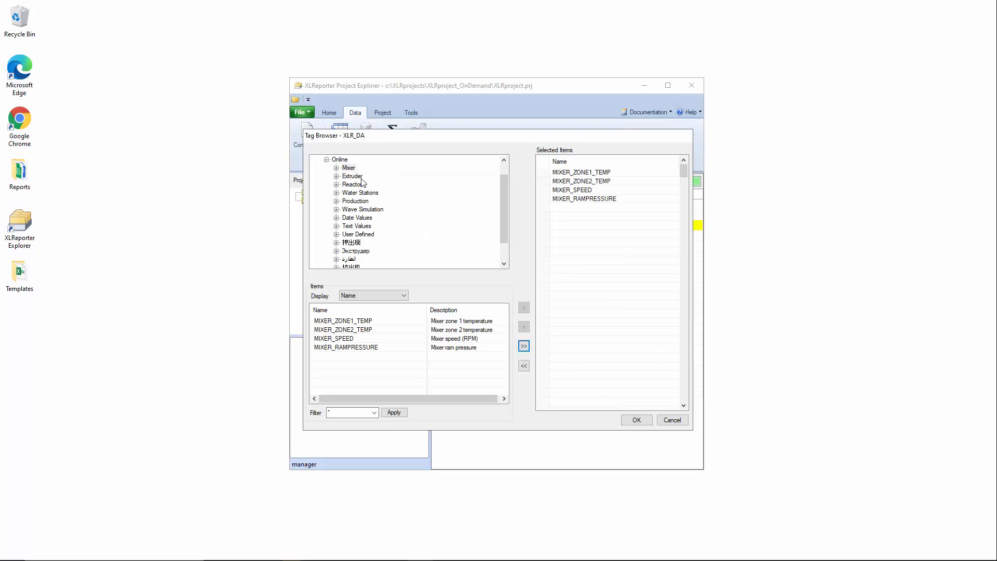
click(353, 177)
click(359, 185)
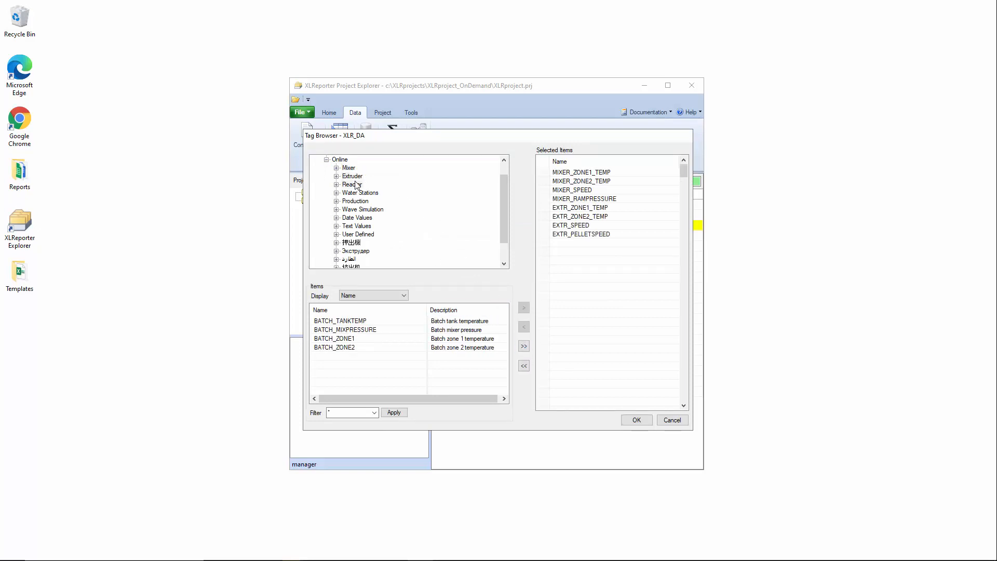
click(524, 346)
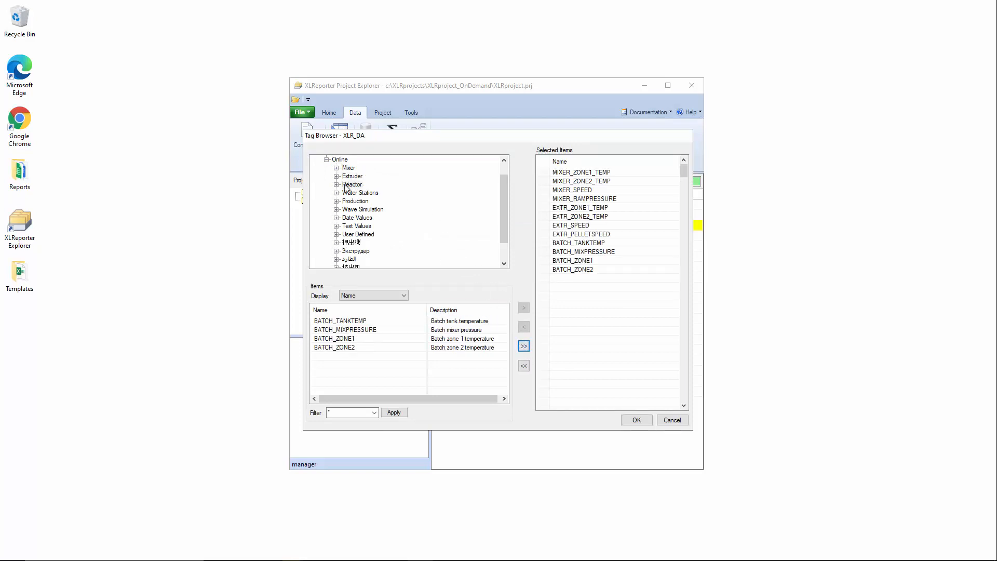
Add all Flow tags of the Water Stations group to the machine KPI catalog's selected items.
click(338, 193)
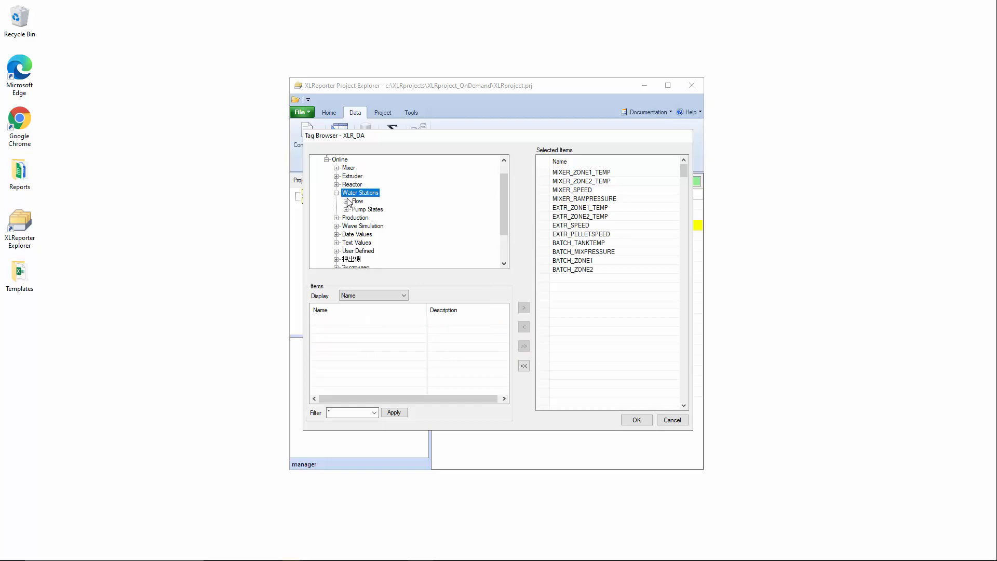
click(357, 201)
click(524, 346)
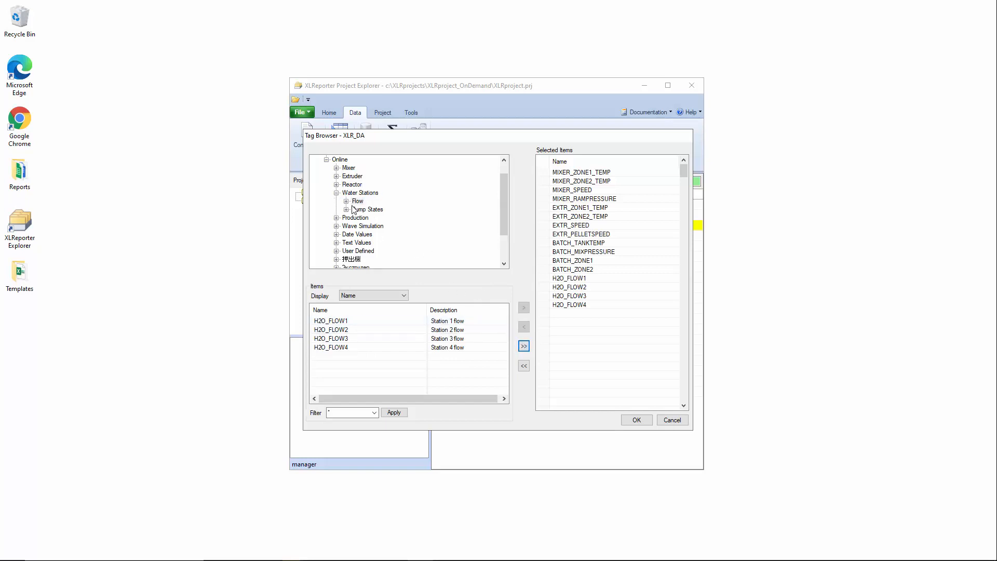
Add all Water Stations Pump States tags and all Production tags to the machine KPI catalog's selected items and save the catalog.
click(356, 209)
click(524, 347)
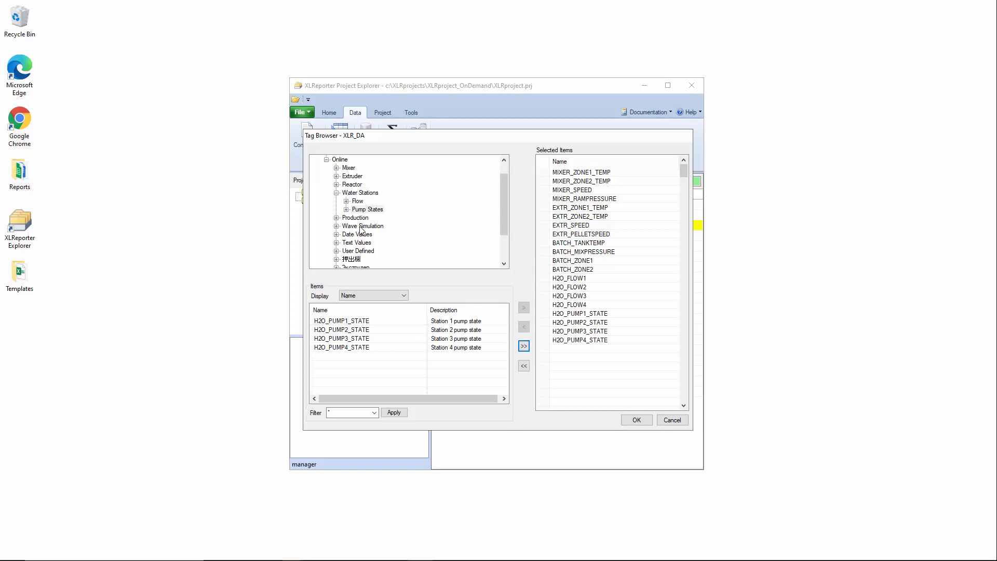
click(341, 218)
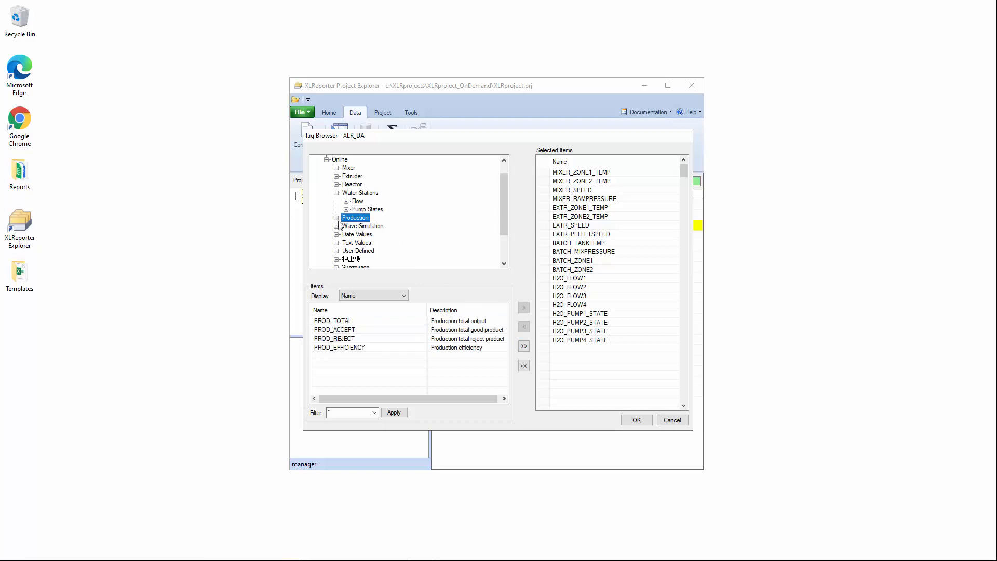
click(523, 346)
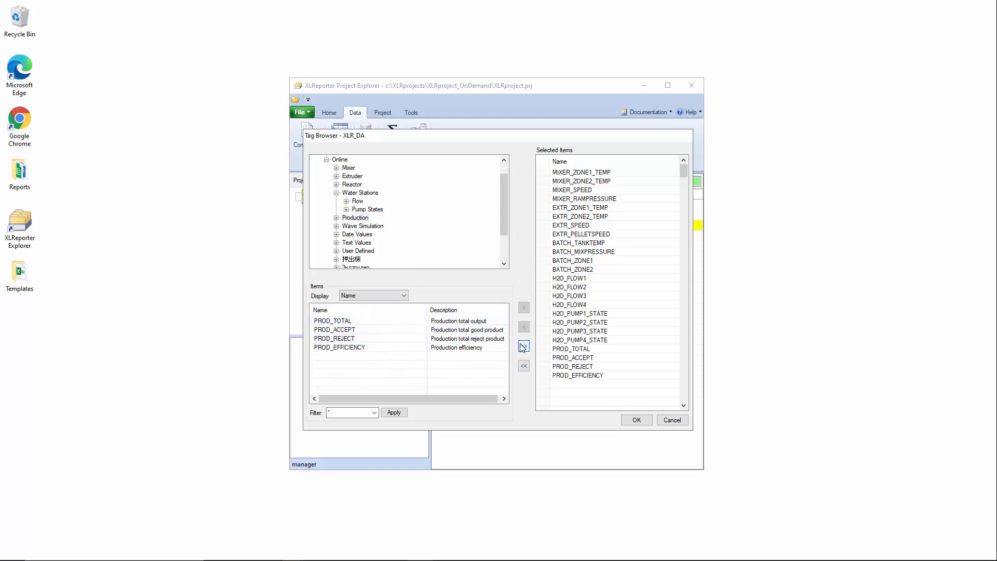
click(637, 419)
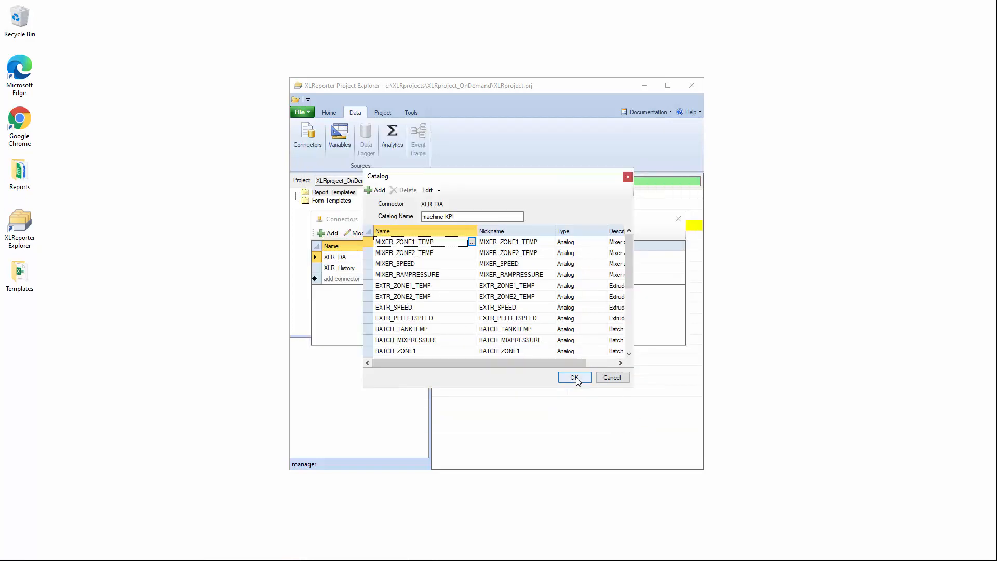
click(575, 378)
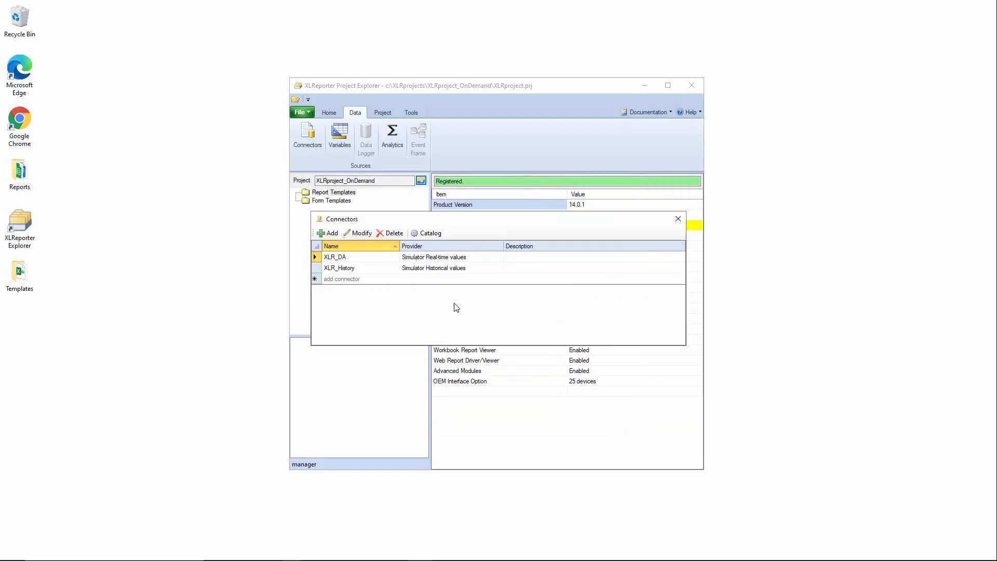
Create a machine KPI catalog with the same tags for the XLR_History connector, save it and close the connectors list.
click(355, 269)
click(435, 235)
triple_click(455, 217)
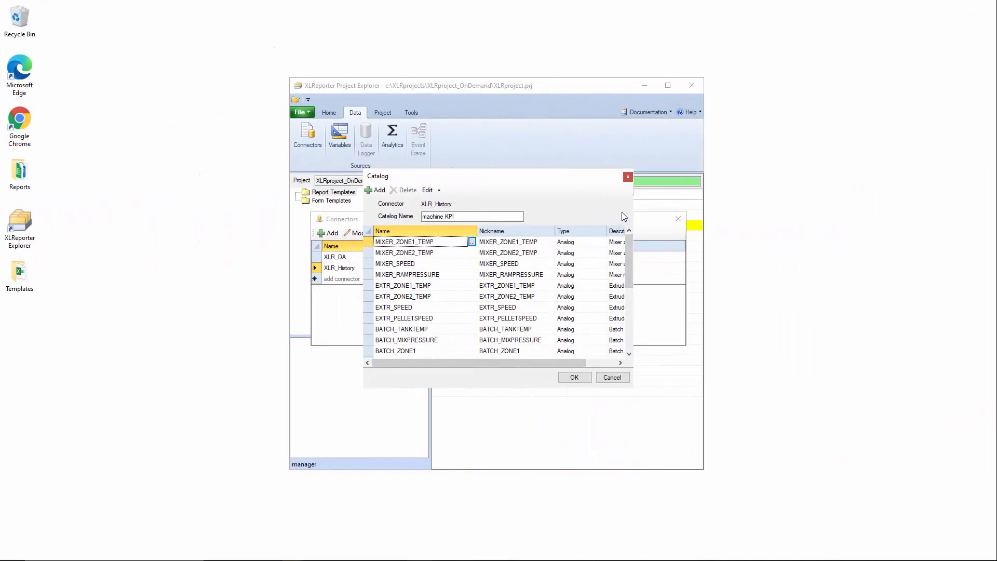
drag(633, 216, 733, 219)
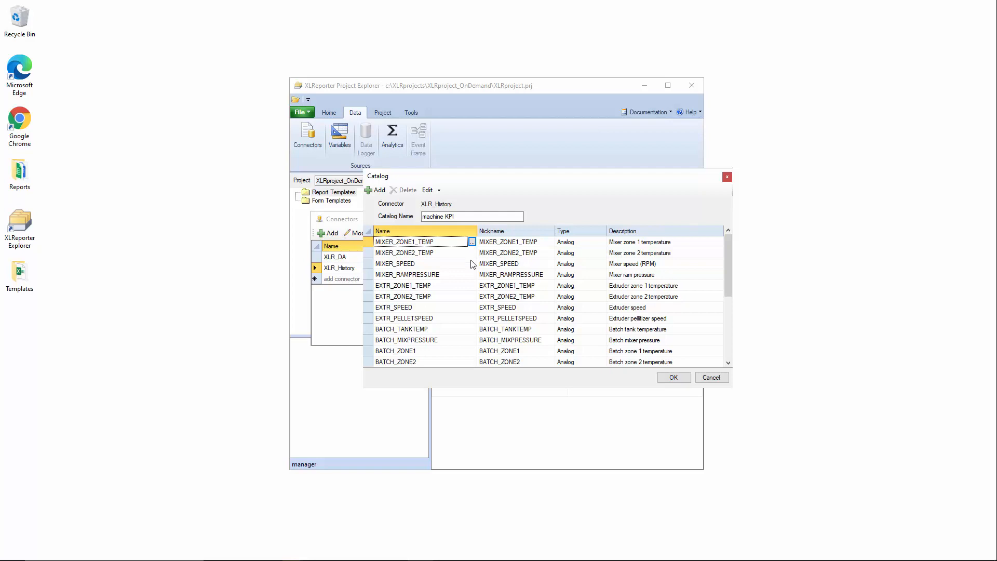
click(674, 377)
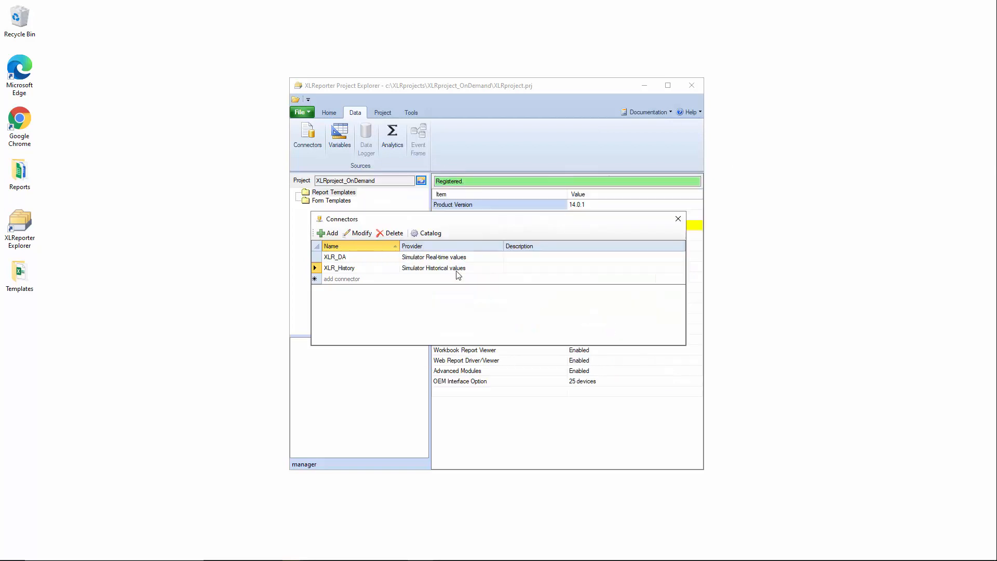
click(678, 219)
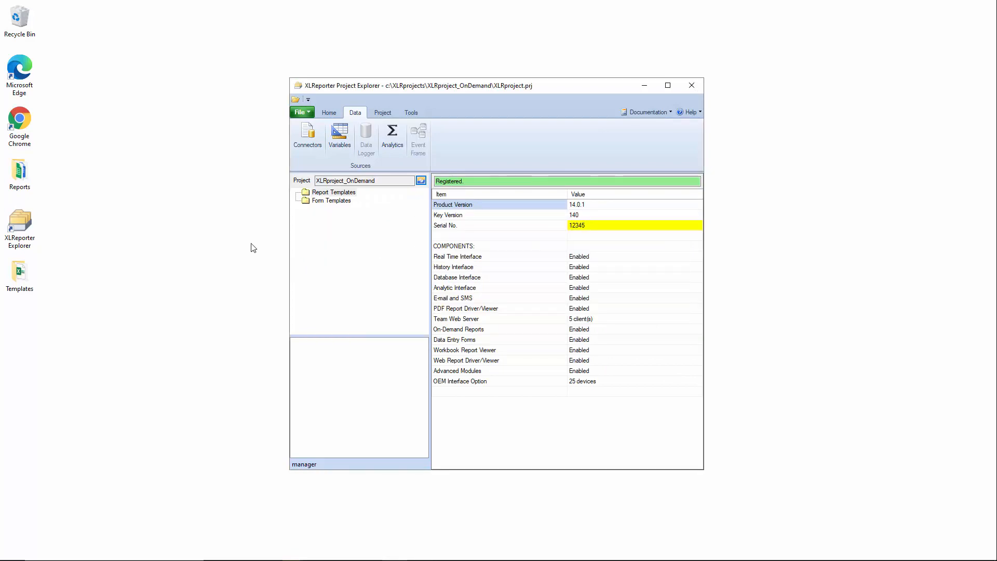